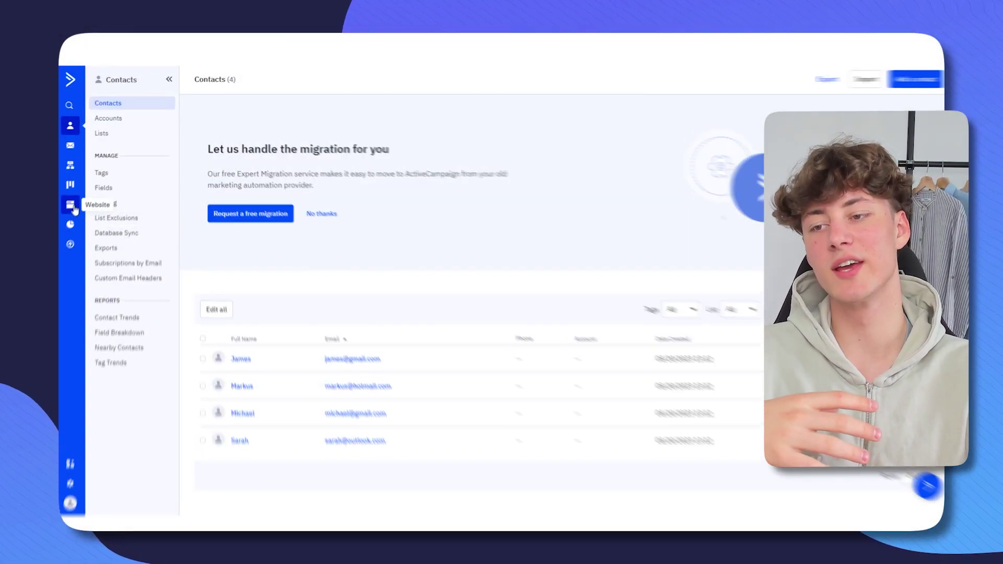
Step: Go to Website forms and start creating a new form
click(71, 206)
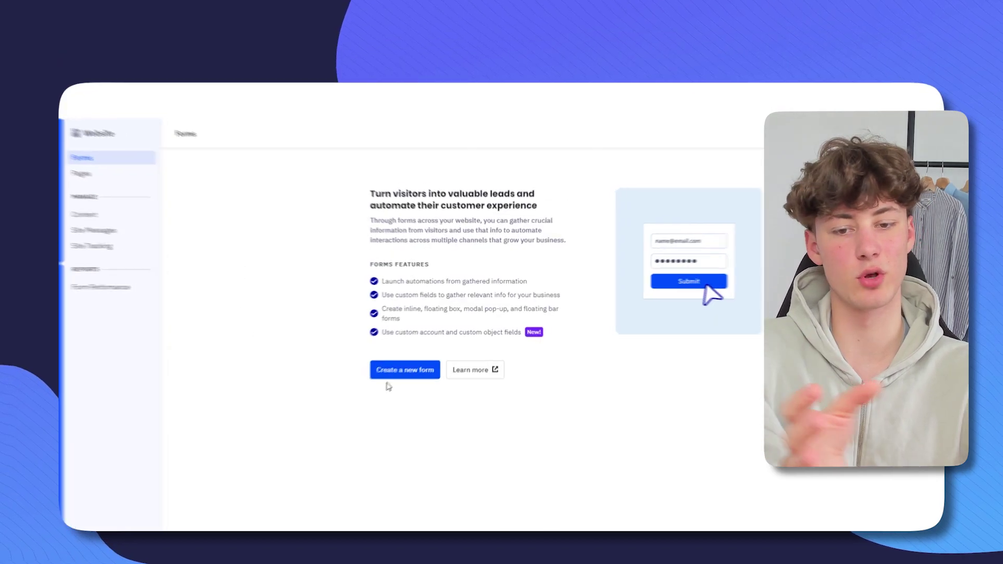
click(389, 374)
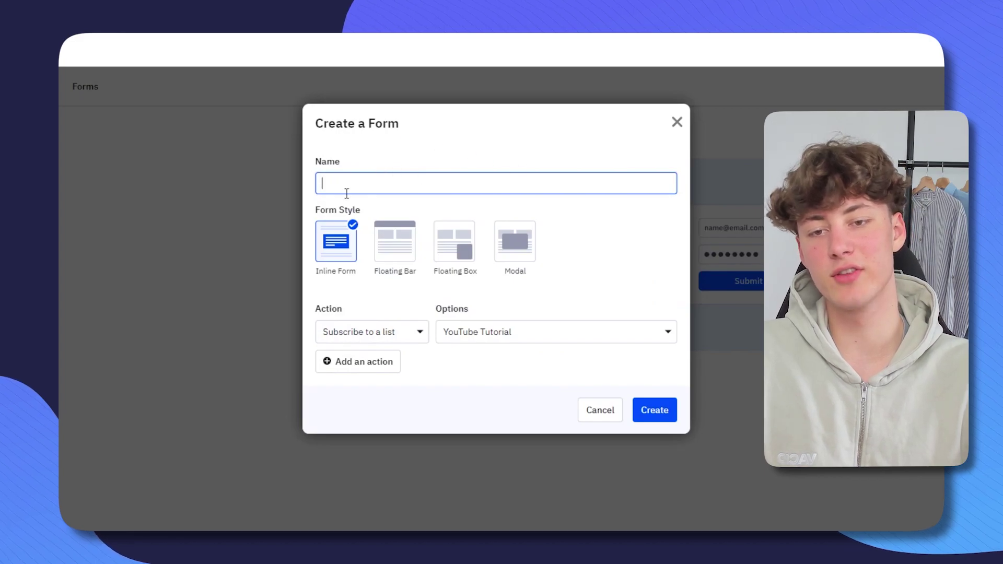
text(YouTube)
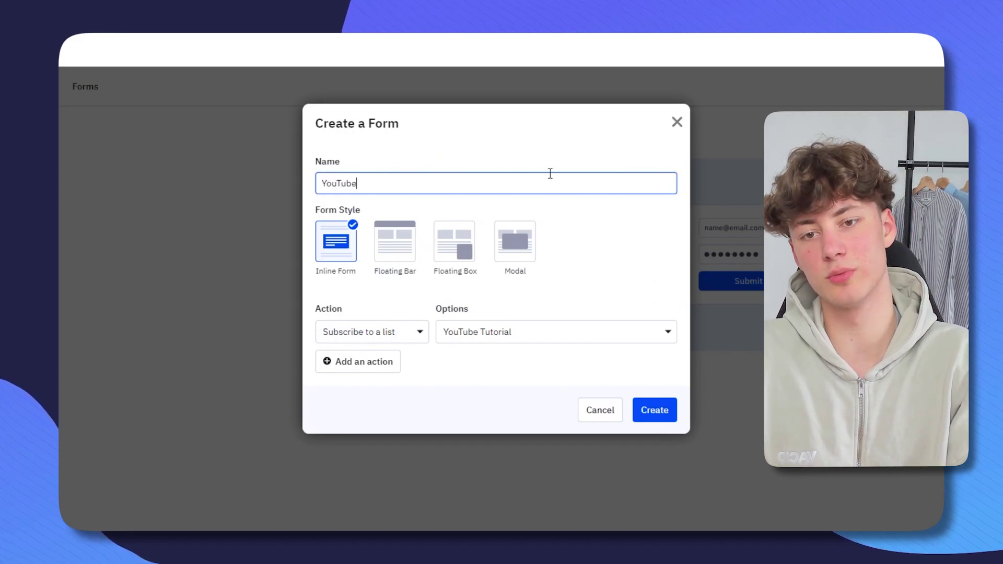
text( Tutorial)
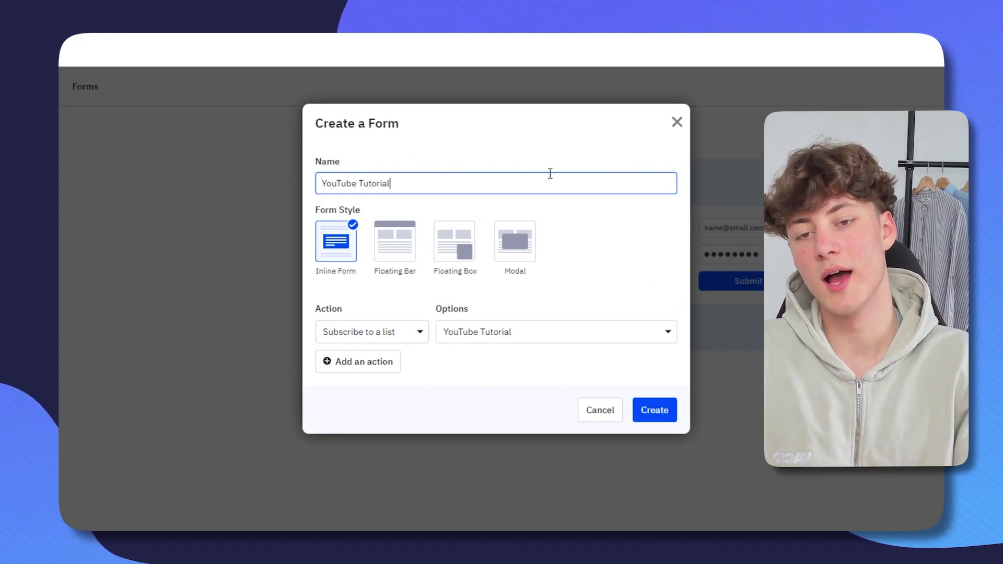
Step: Name the form 'YouTube Tutorial', keep Inline style and the subscribe action for the YouTube Tutorial list
click(377, 218)
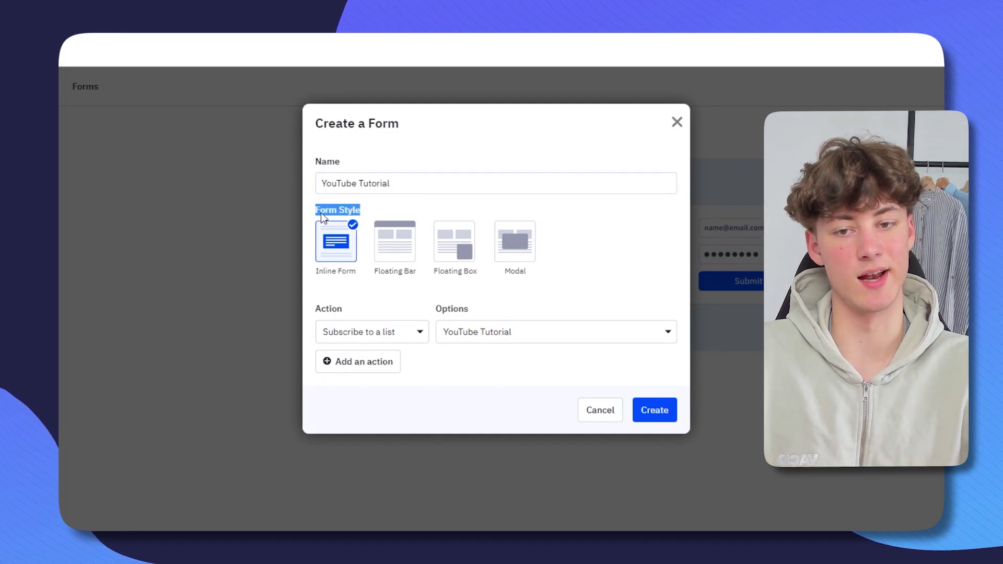
click(346, 287)
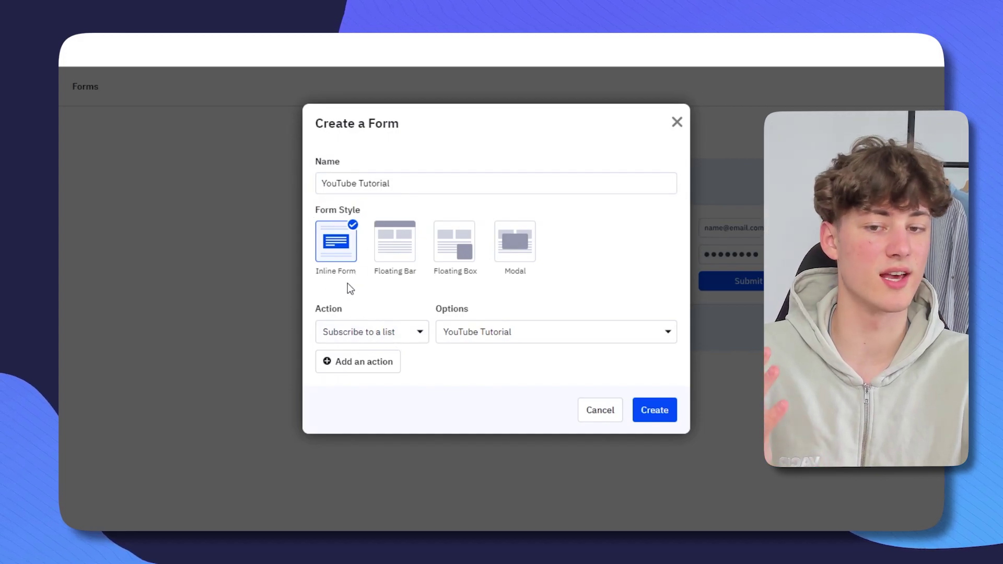
drag(358, 273, 317, 282)
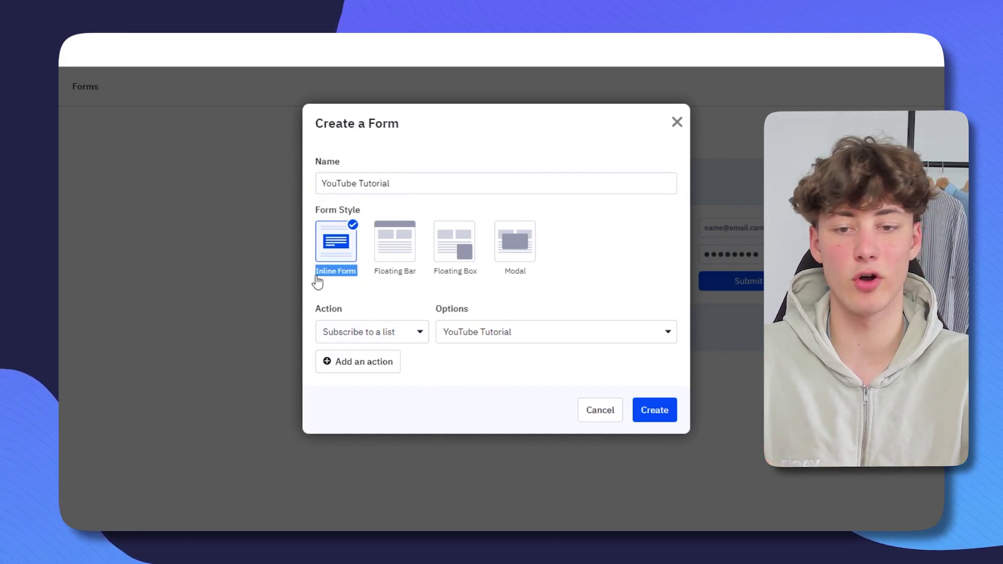
click(422, 309)
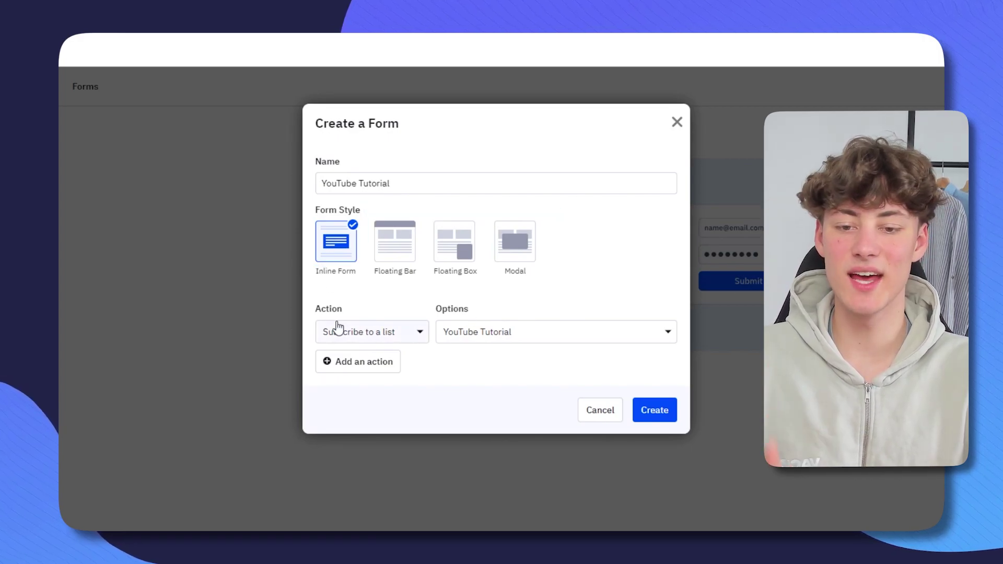
double_click(348, 310)
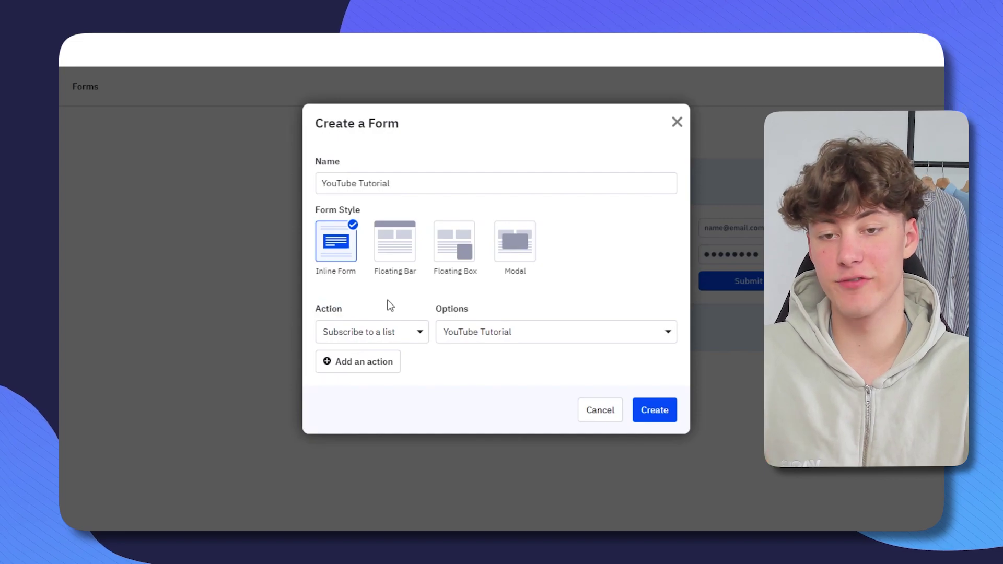
click(373, 342)
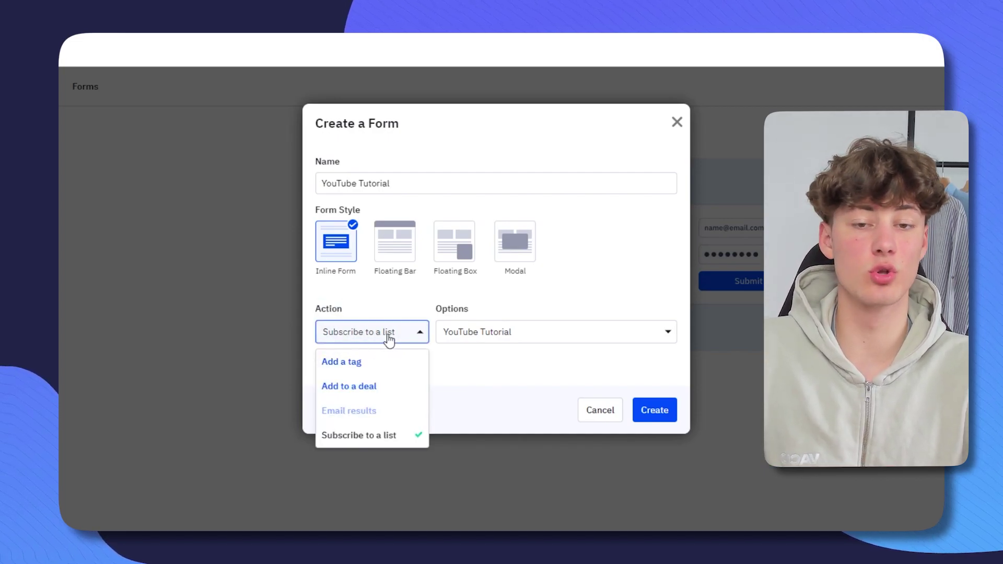
click(392, 341)
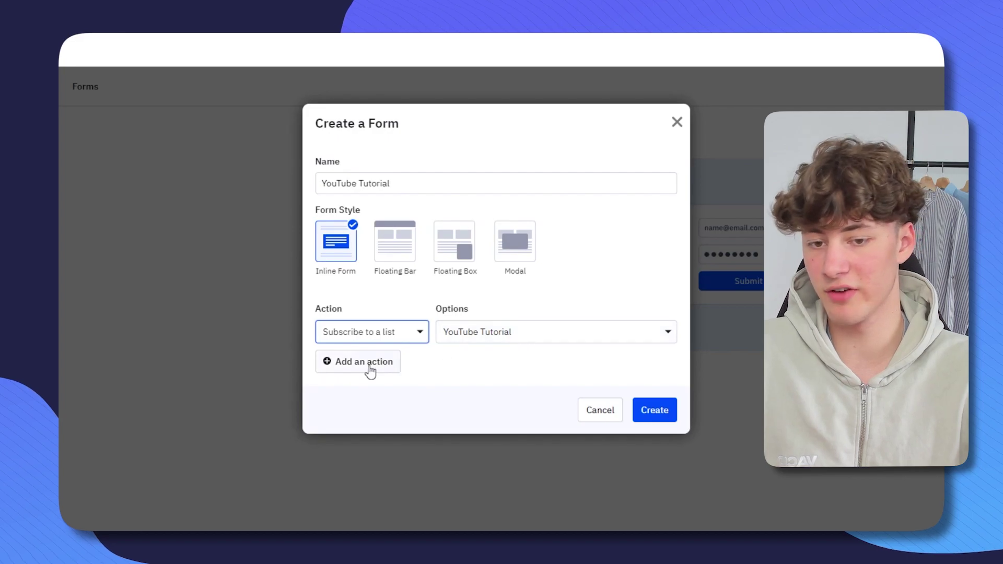
Step: Add a second action that applies the tag 'PopUp Form' to contacts
click(466, 370)
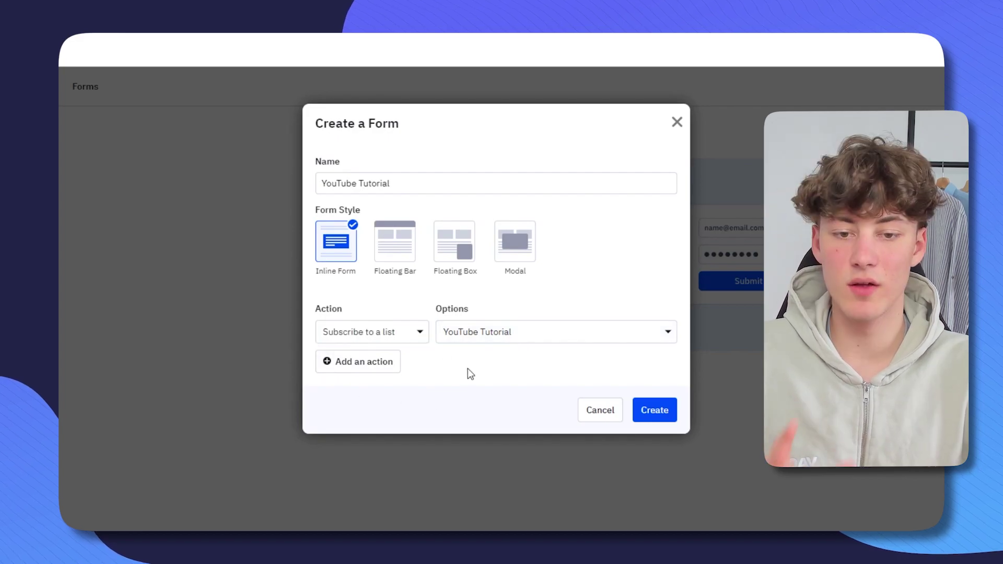
click(371, 369)
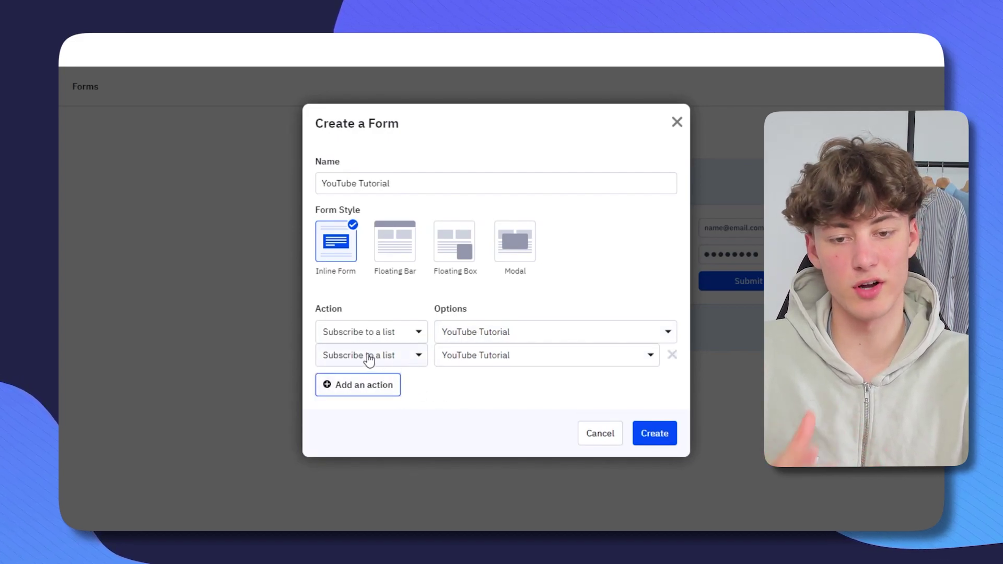
click(385, 388)
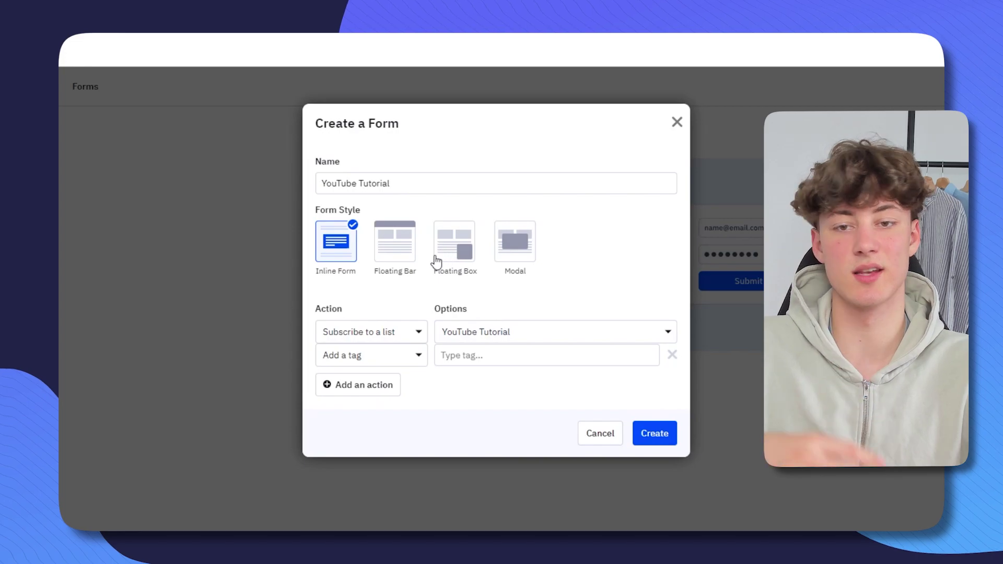
click(506, 354)
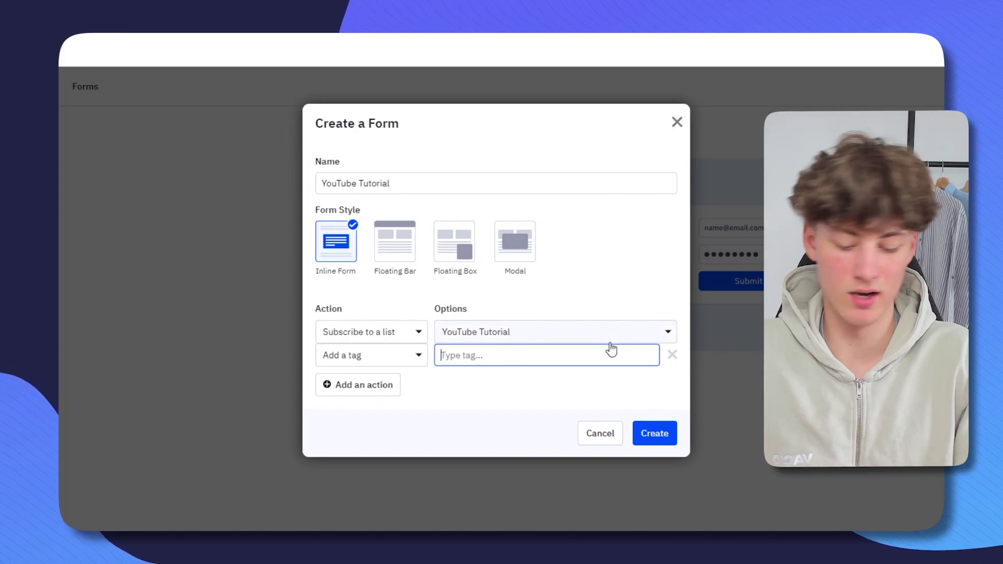
text(PopUp Fo)
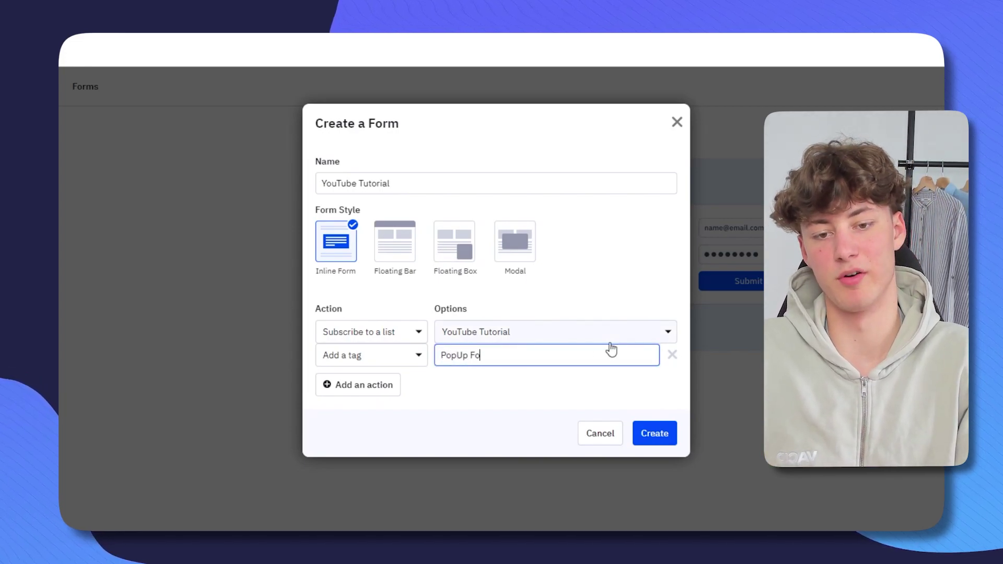
text(rm)
key(Return)
Step: Confirm the PopUp Form tag action in the form setup
click(517, 357)
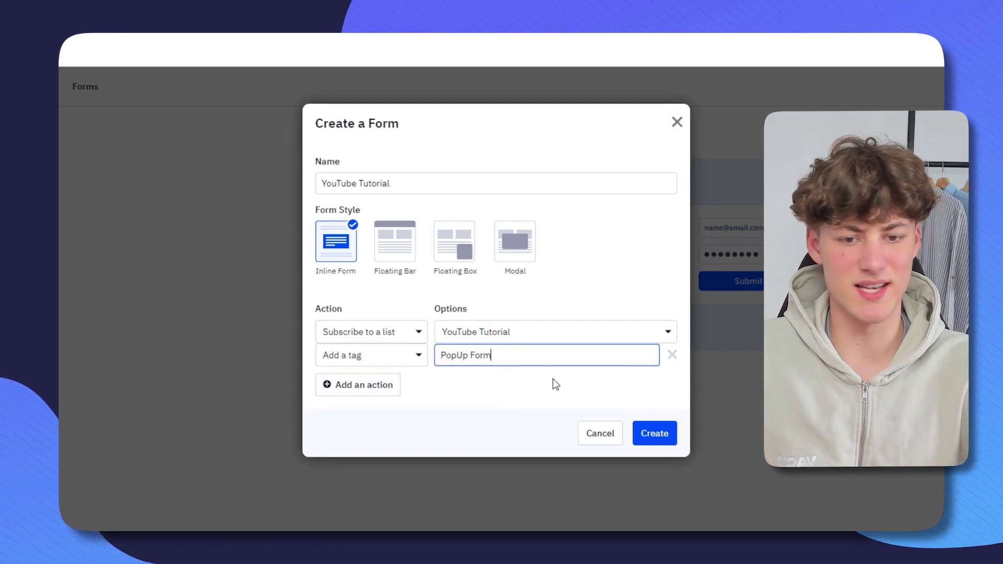
click(553, 379)
triple_click(487, 355)
click(556, 359)
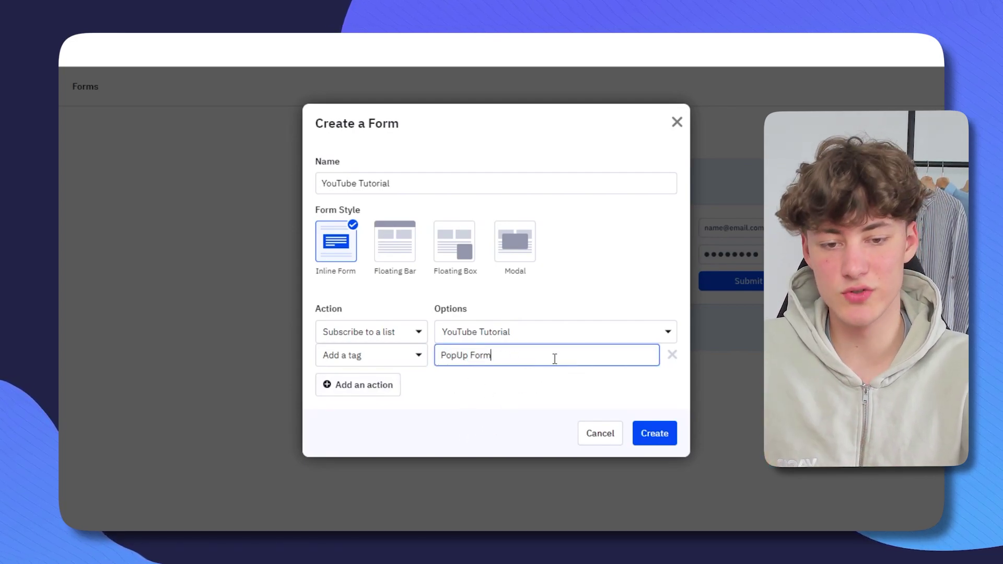
click(507, 413)
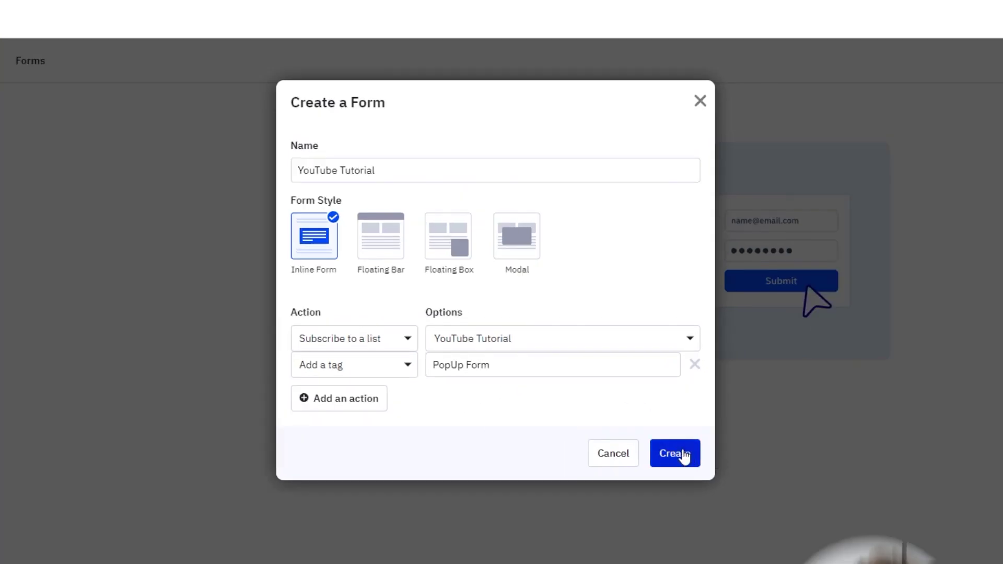
Step: Create the form and change its heading to 'Subscribe To My Newsletter'
click(684, 458)
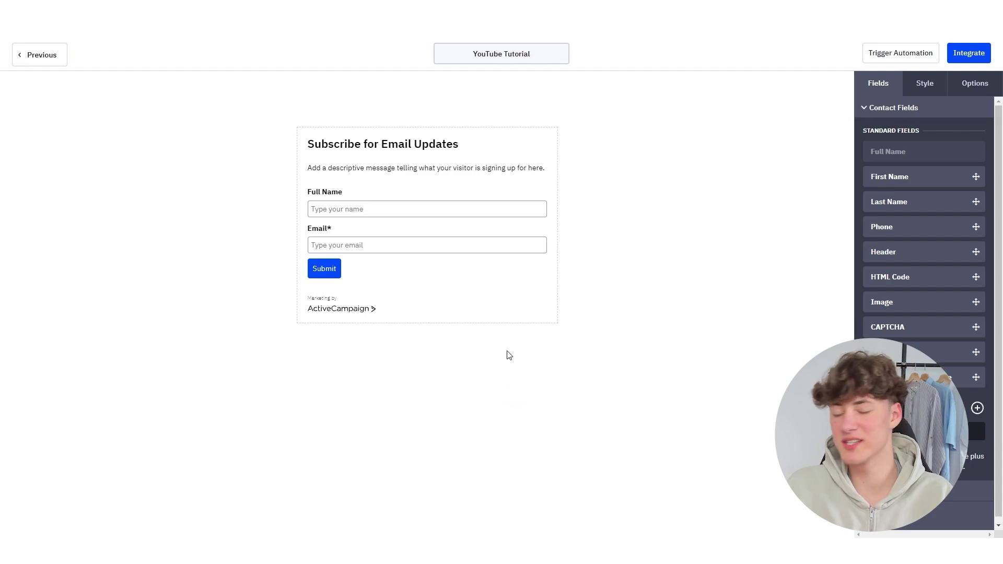
click(387, 149)
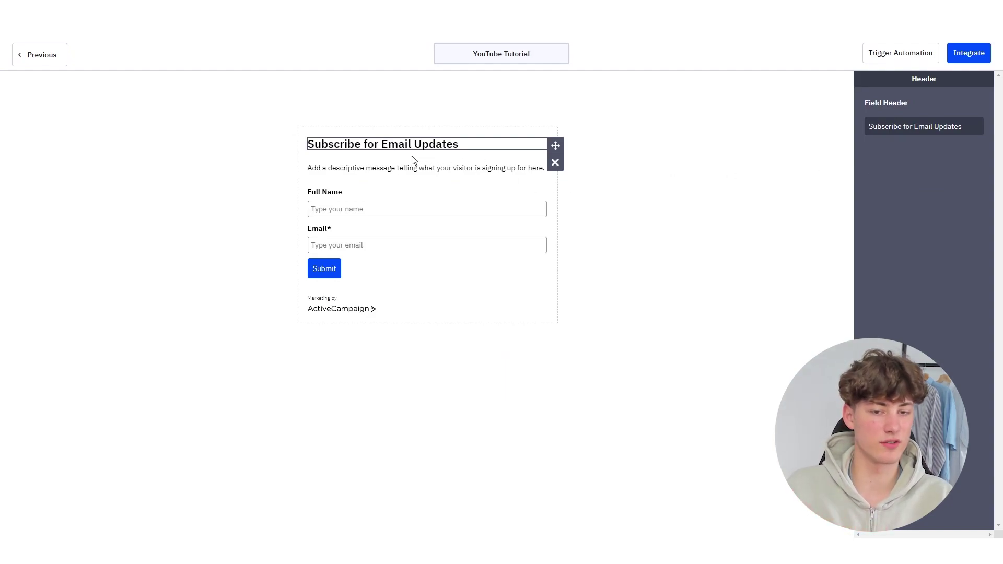
drag(971, 126, 857, 126)
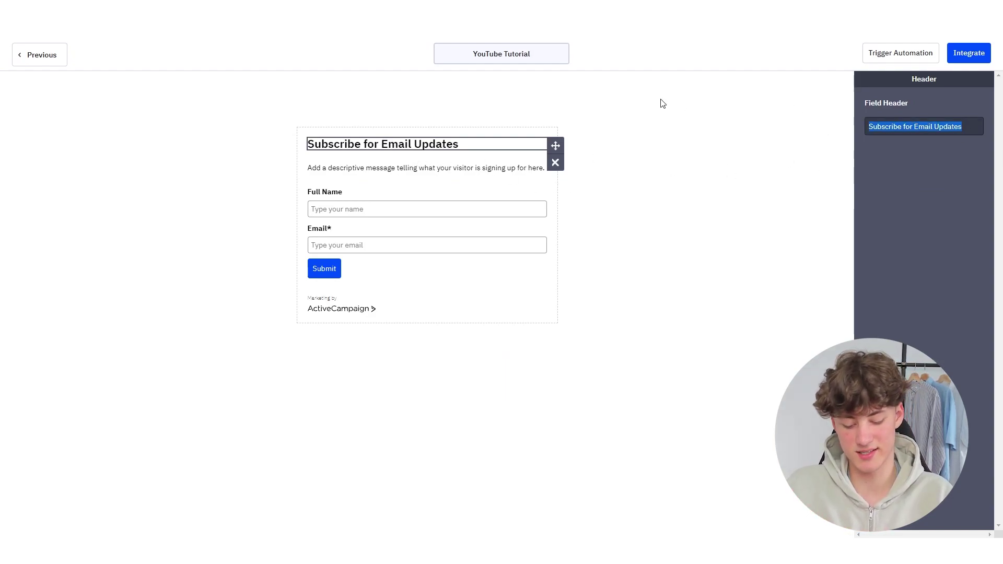
text(S)
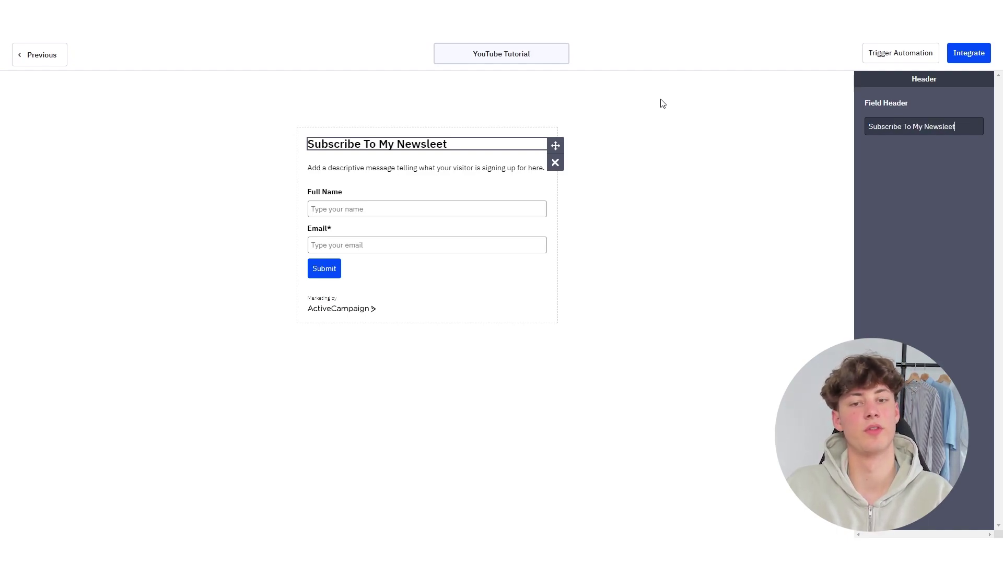
text(er)
click(663, 104)
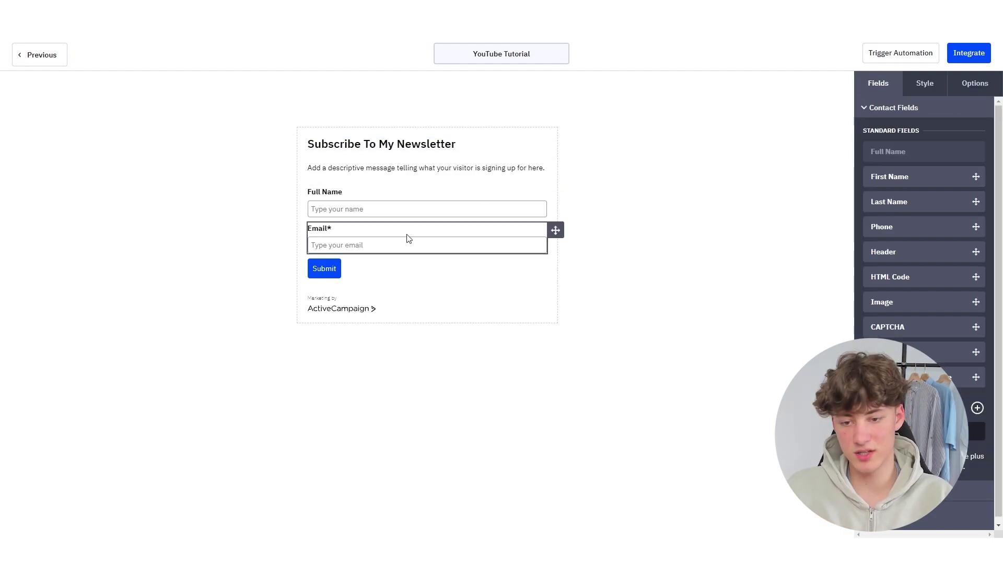
Step: Drag the Phone standard field into the form between Full Name and Email
drag(345, 191, 291, 191)
right_click(293, 194)
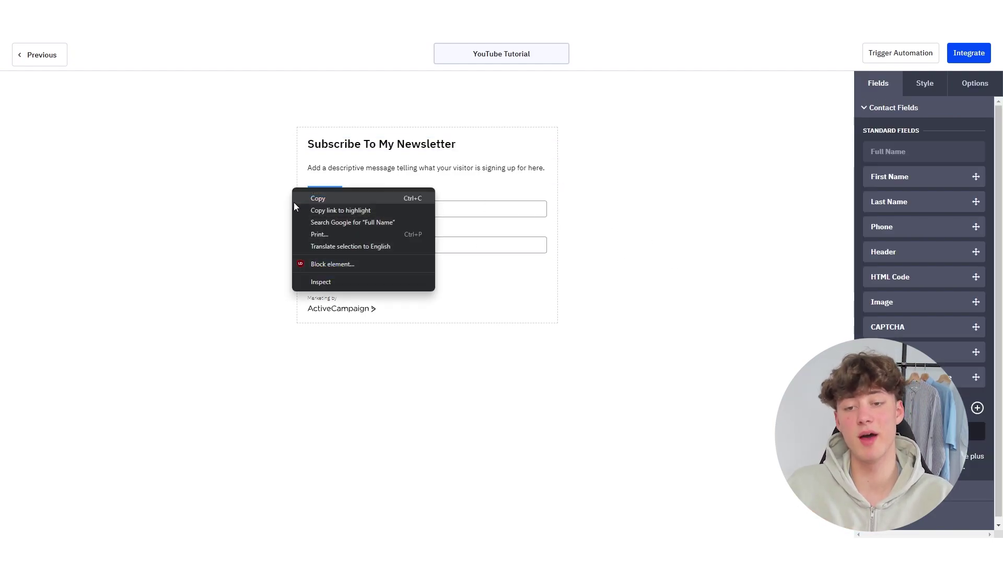
click(314, 197)
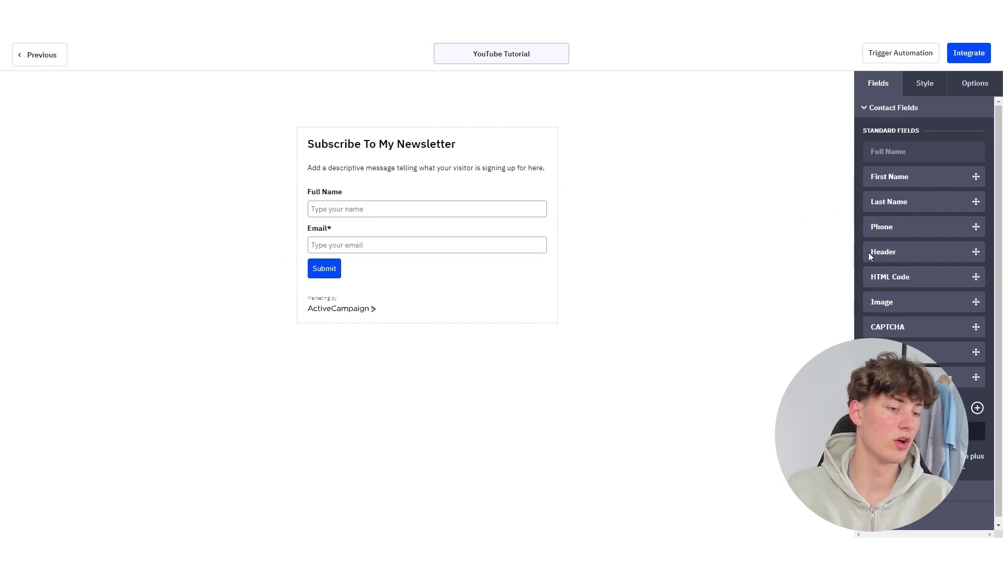
drag(924, 230, 943, 232)
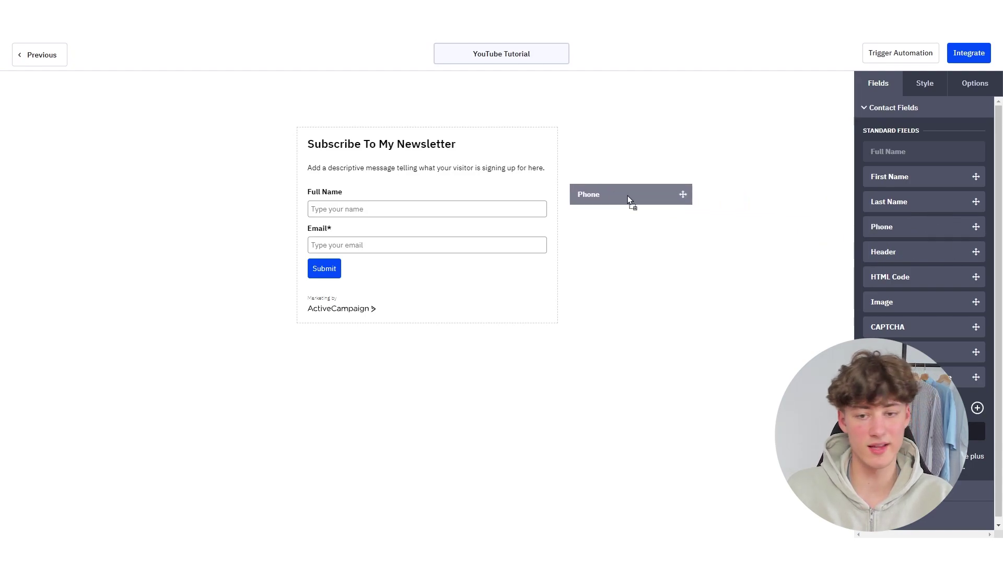
drag(943, 232, 419, 228)
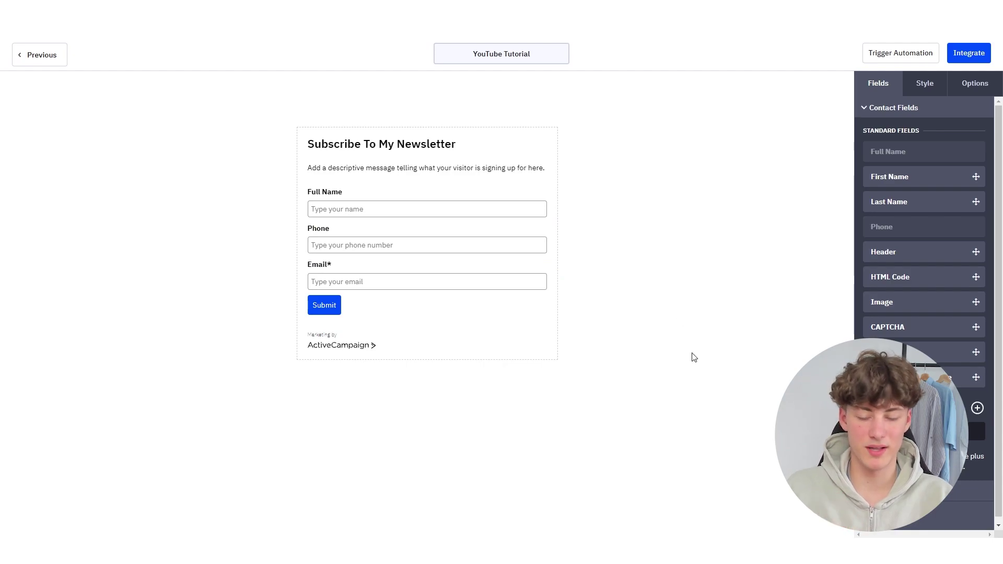
Step: Mark the Phone field as Required in its settings
click(367, 245)
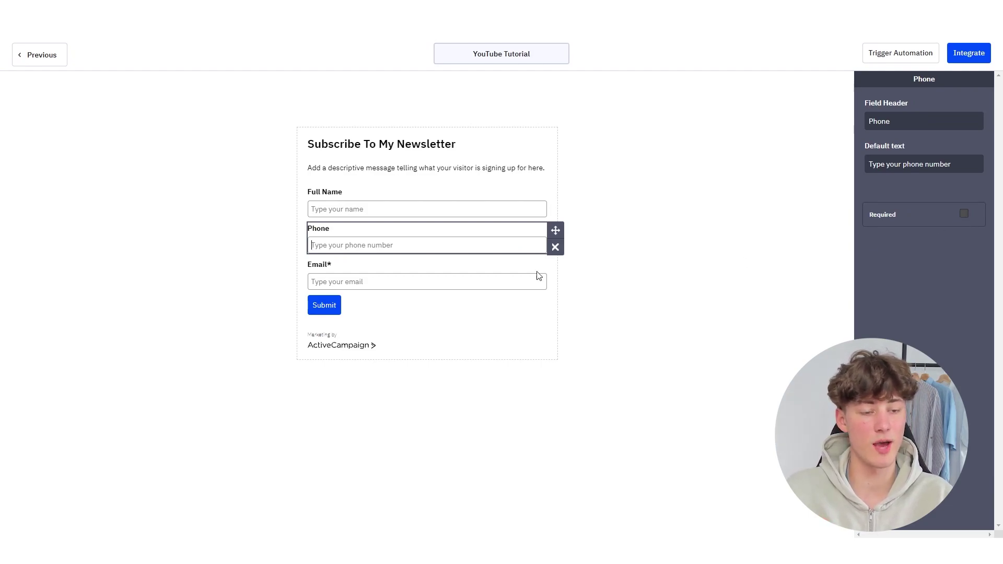
click(612, 313)
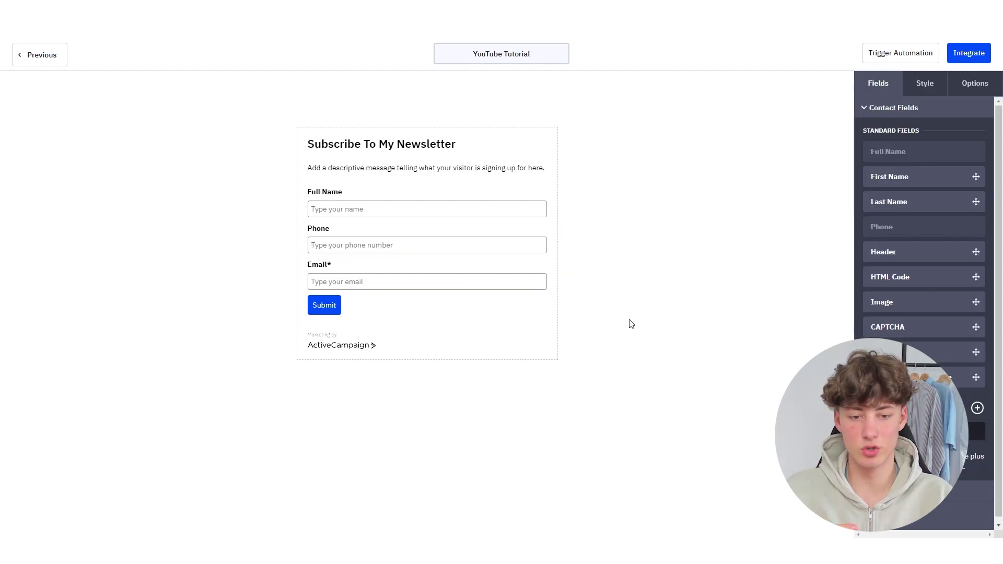
click(339, 234)
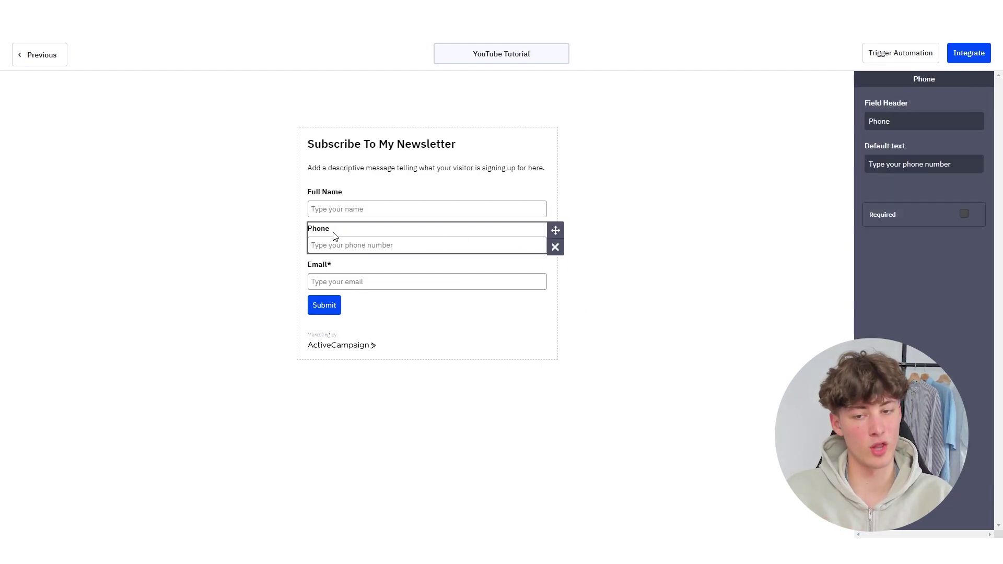
click(964, 214)
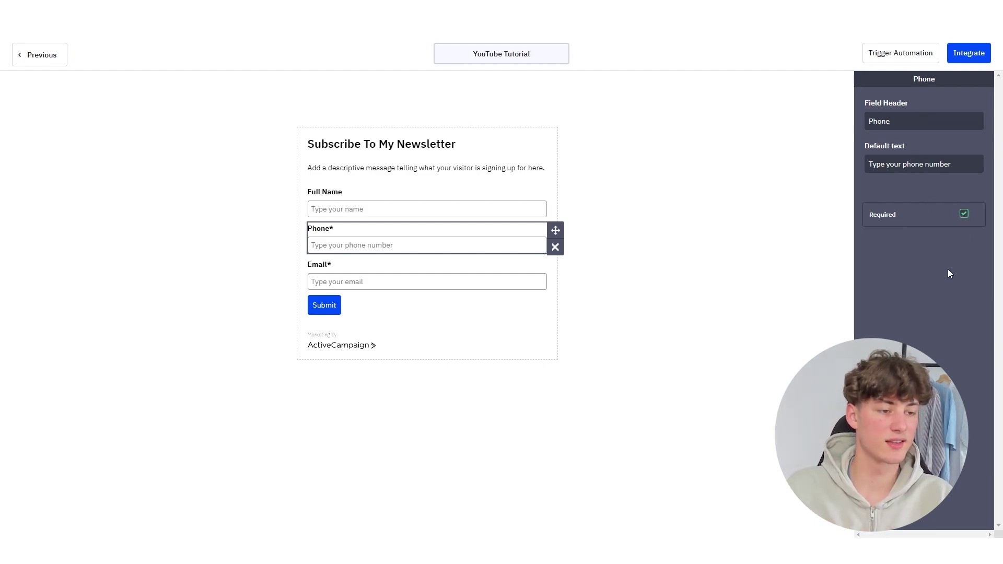
click(676, 293)
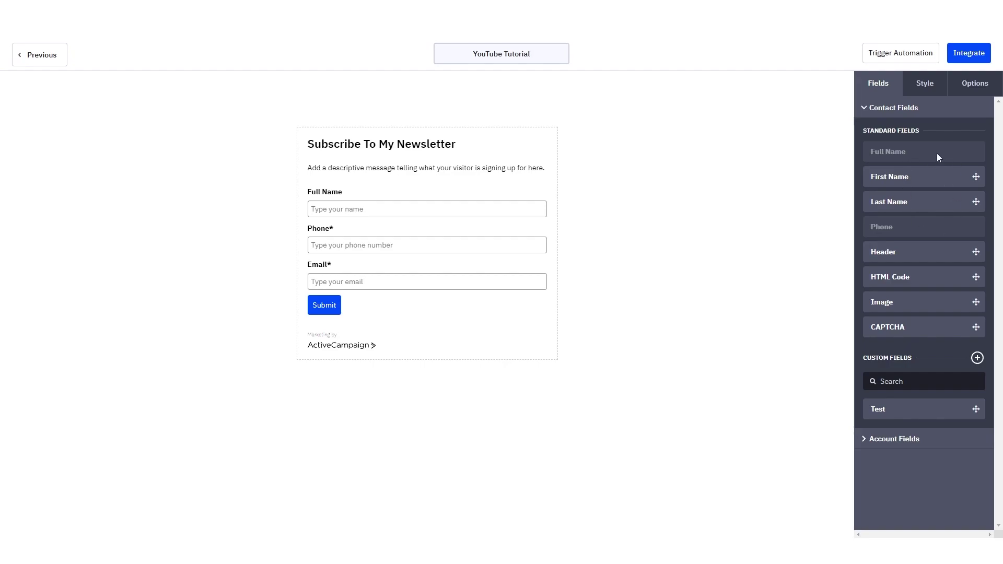
Step: Bring up the Add Field dialog from the Custom Fields plus icon
click(928, 346)
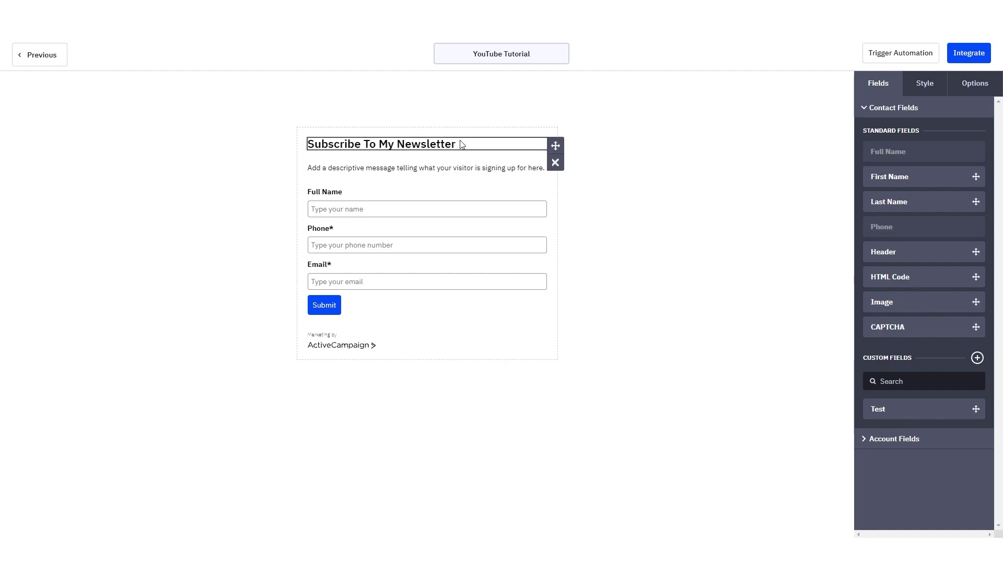
mouse_move(977, 357)
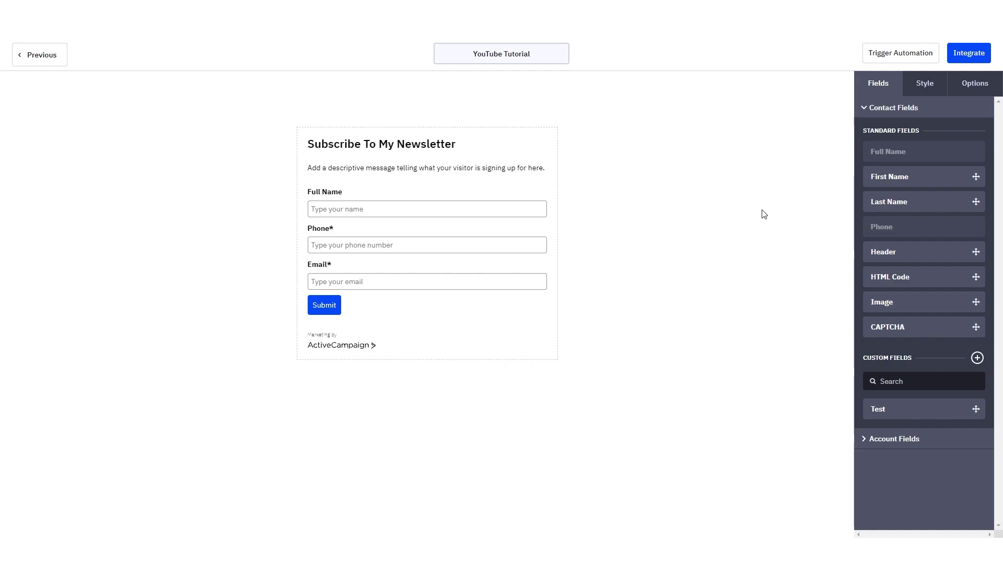
Step: Name the new custom field 'Birthday' and keep General Details as its group
click(978, 360)
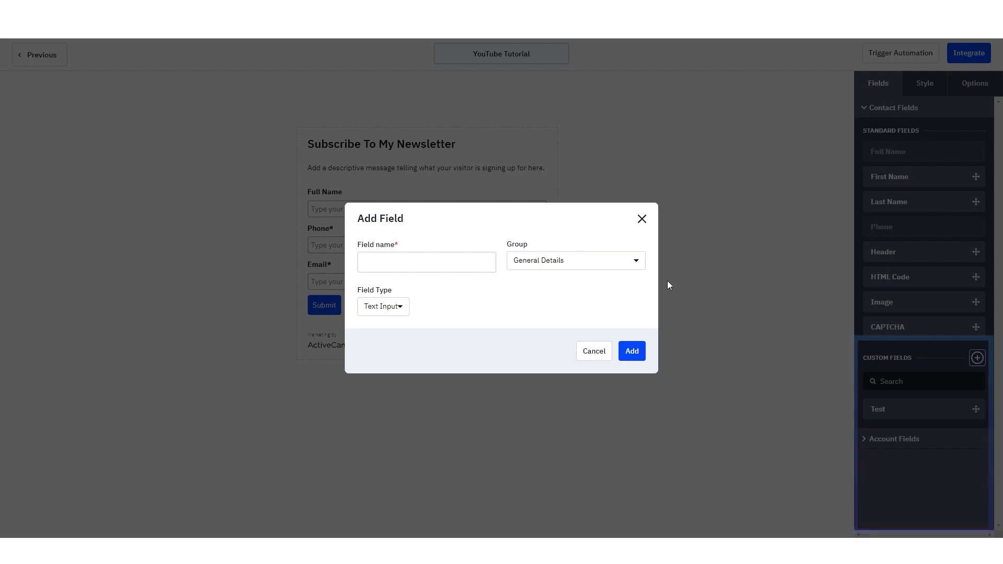
click(373, 249)
text(Birthday)
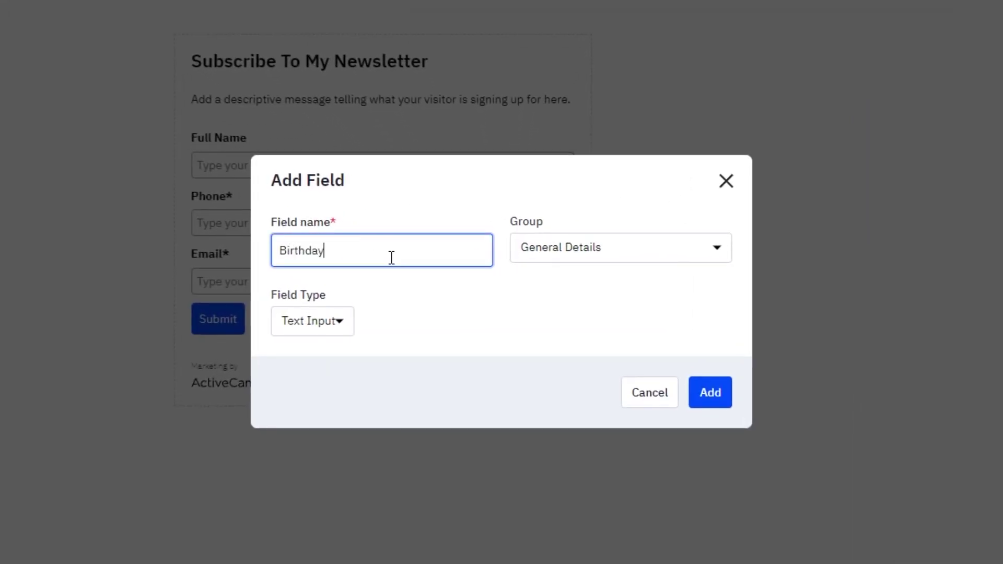
drag(391, 257, 231, 252)
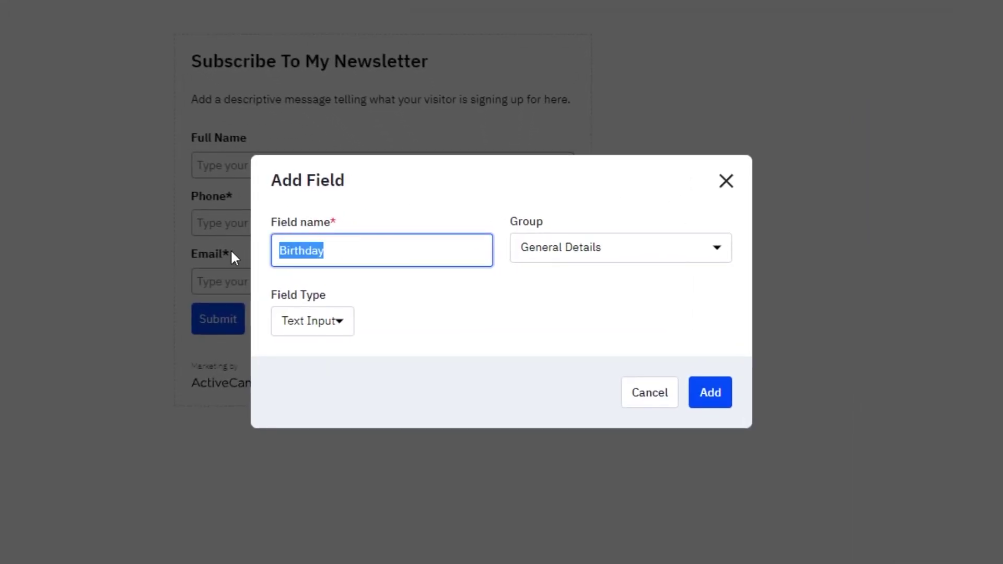
click(435, 326)
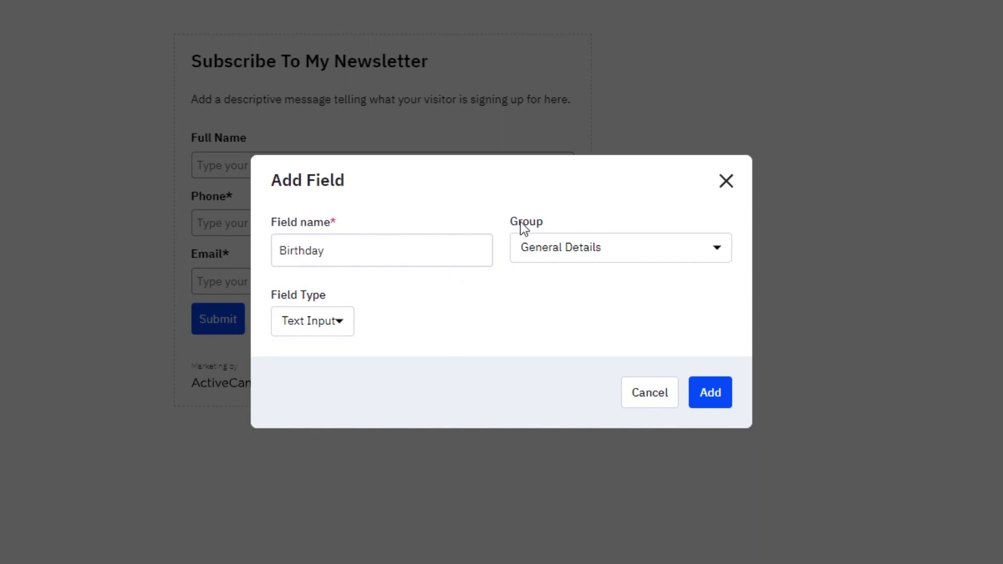
click(566, 225)
click(598, 255)
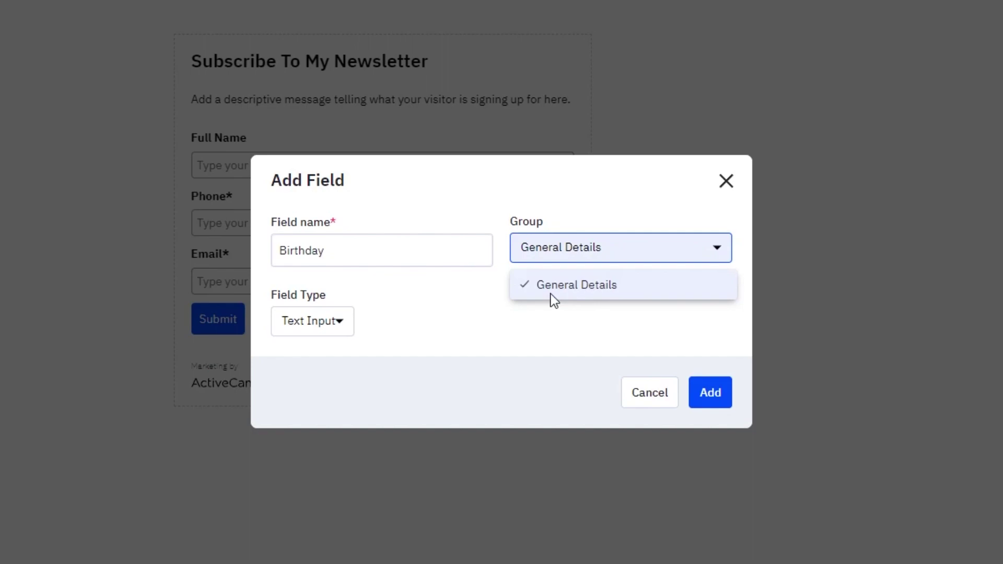
click(551, 296)
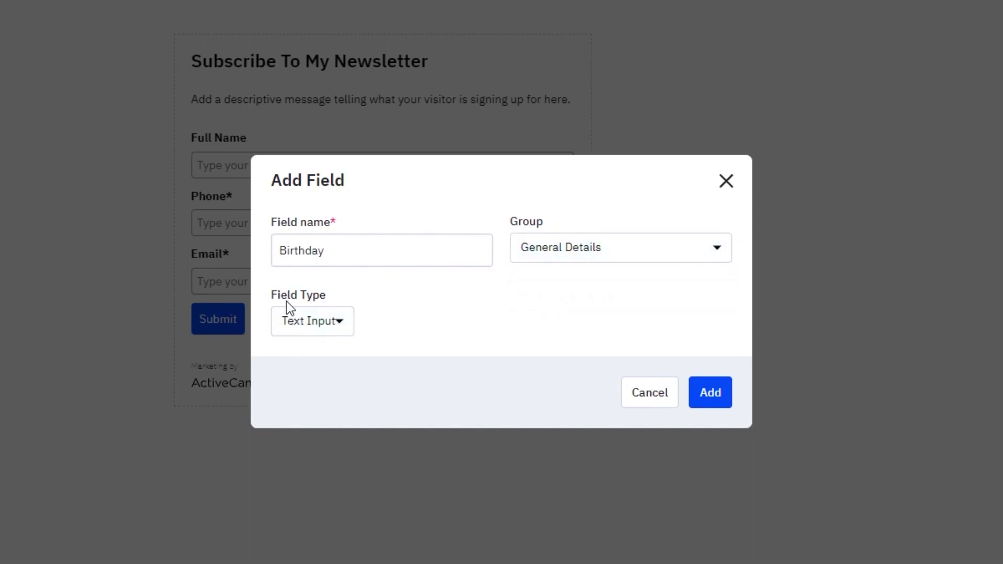
Step: Set the Birthday field's type to Date
click(326, 328)
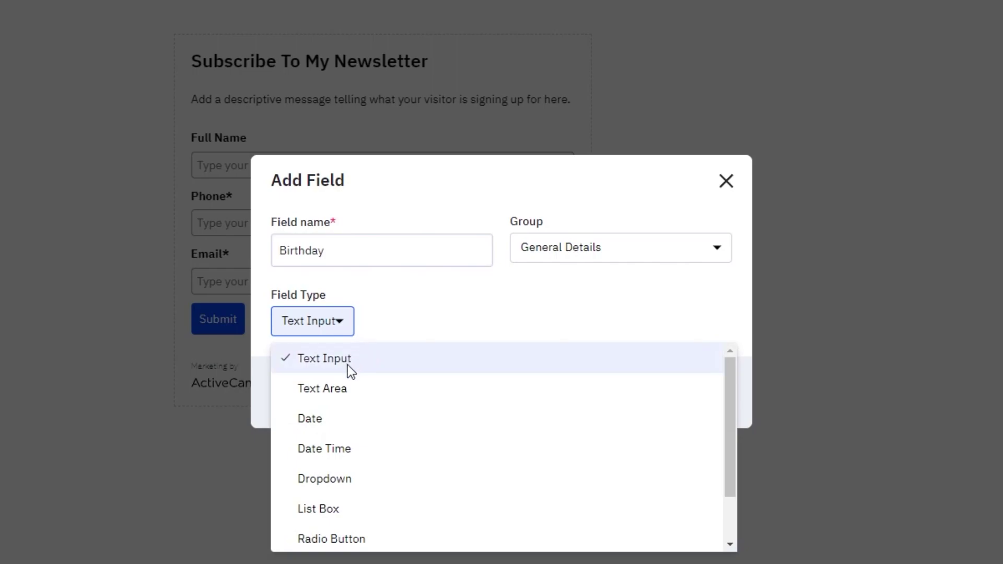
click(339, 421)
click(319, 329)
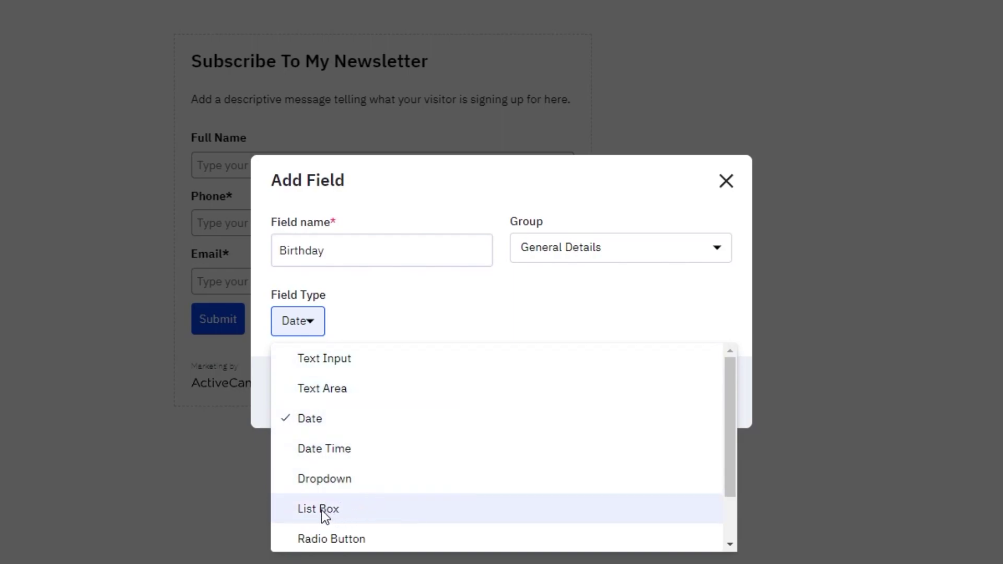
click(460, 307)
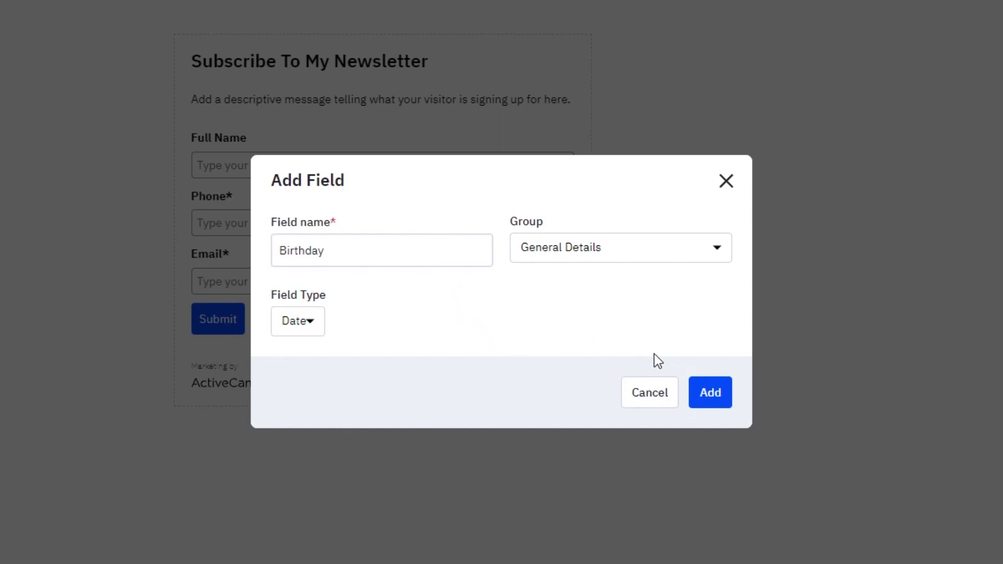
Step: Add the Birthday field below Email and a CAPTCHA check to the form
click(724, 402)
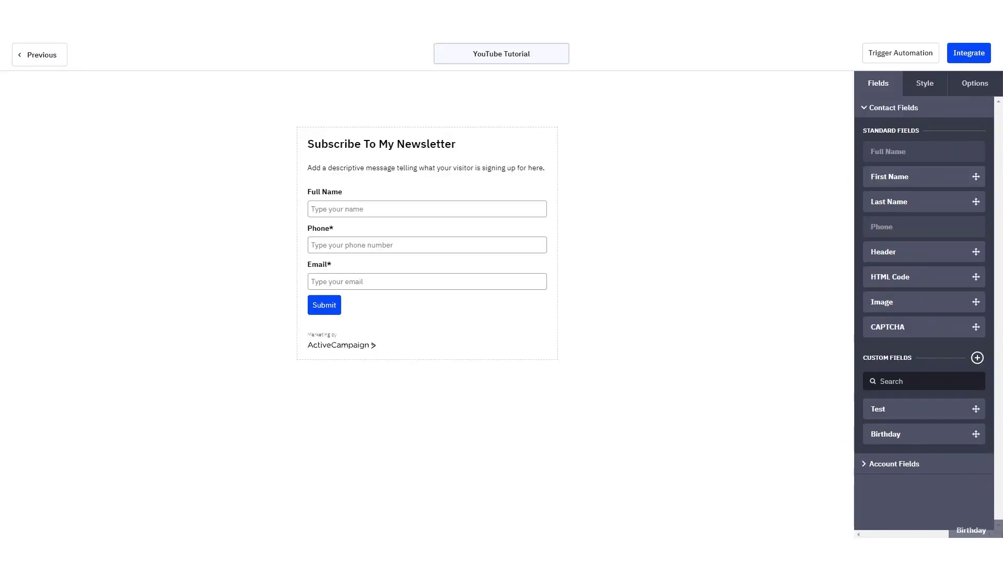
drag(926, 433, 390, 293)
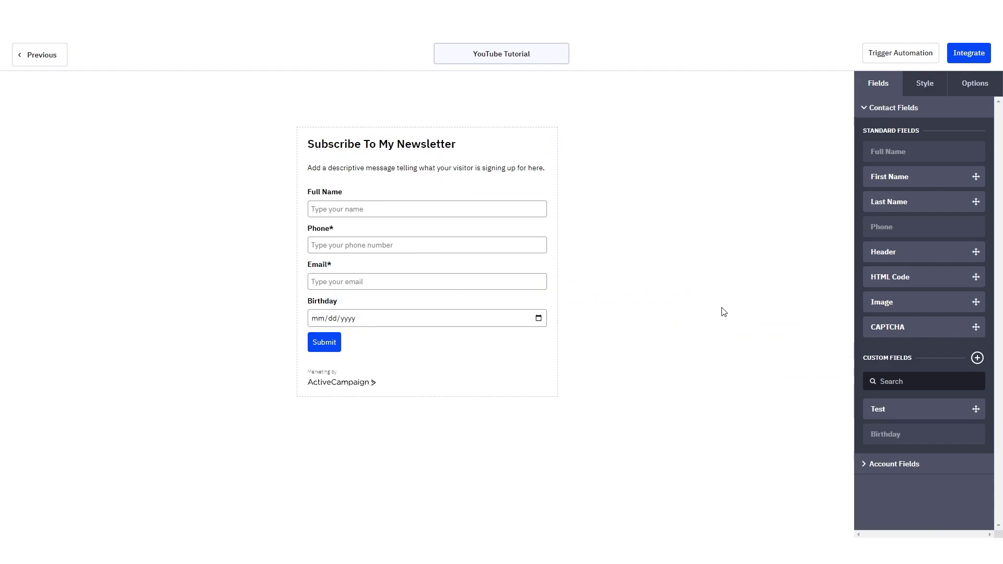
drag(915, 338, 372, 326)
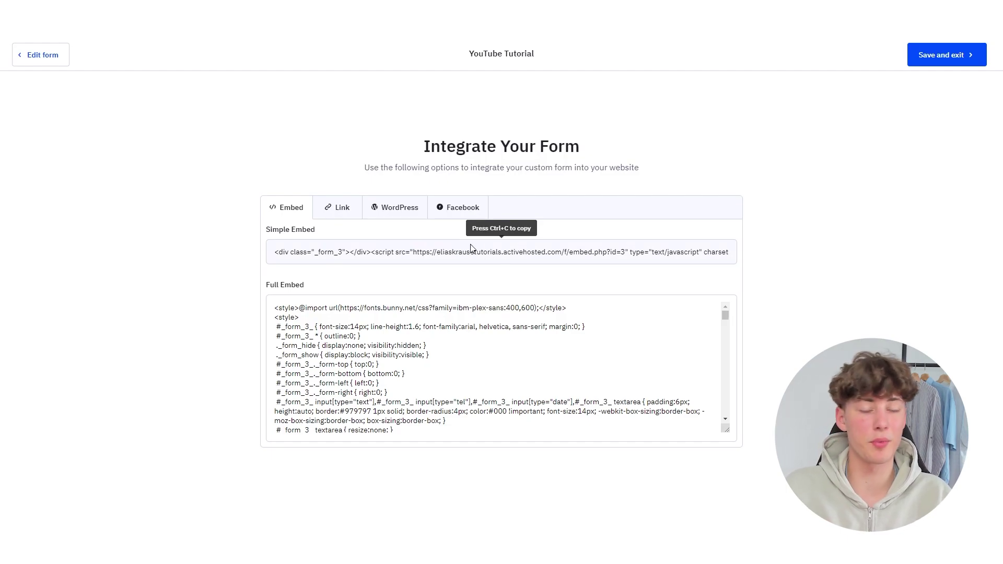
Step: Review the WordPress and embed options, then select the form's shareable link
click(397, 213)
click(288, 216)
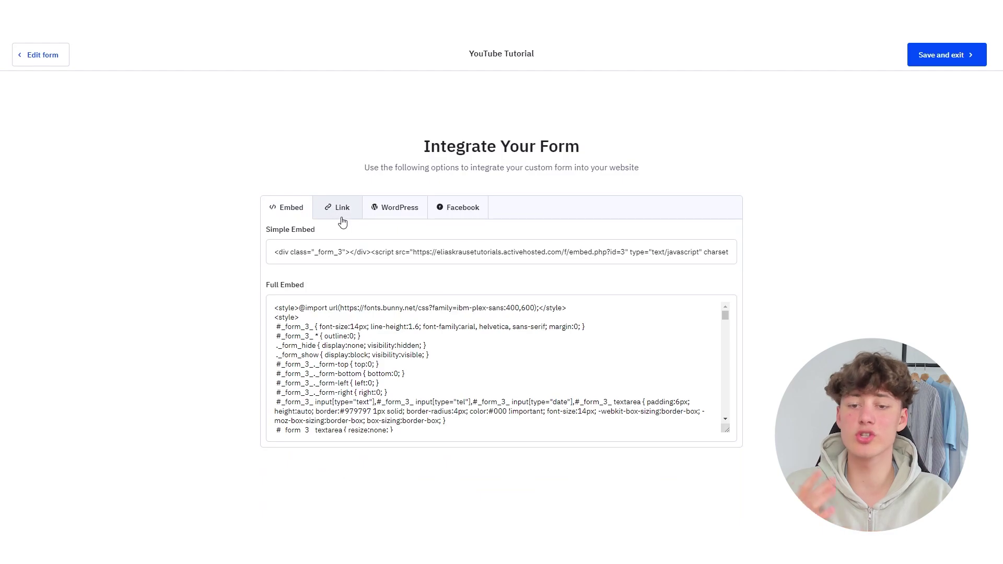
click(340, 219)
click(406, 262)
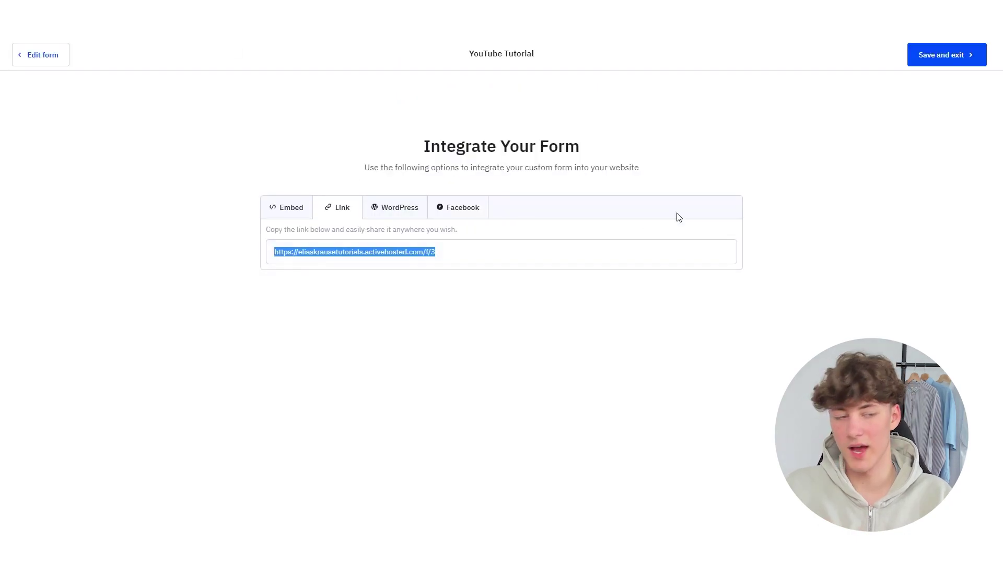
click(770, 157)
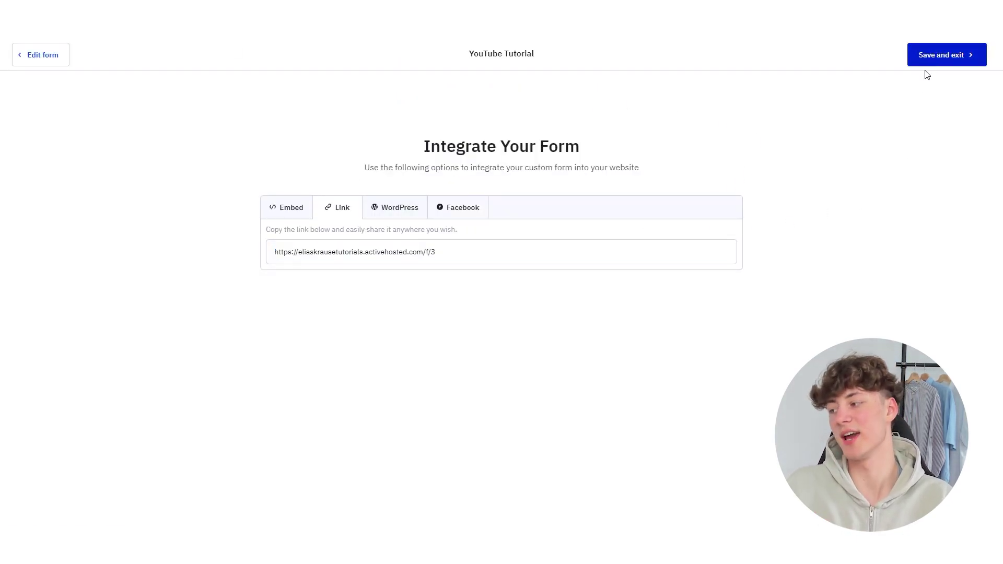